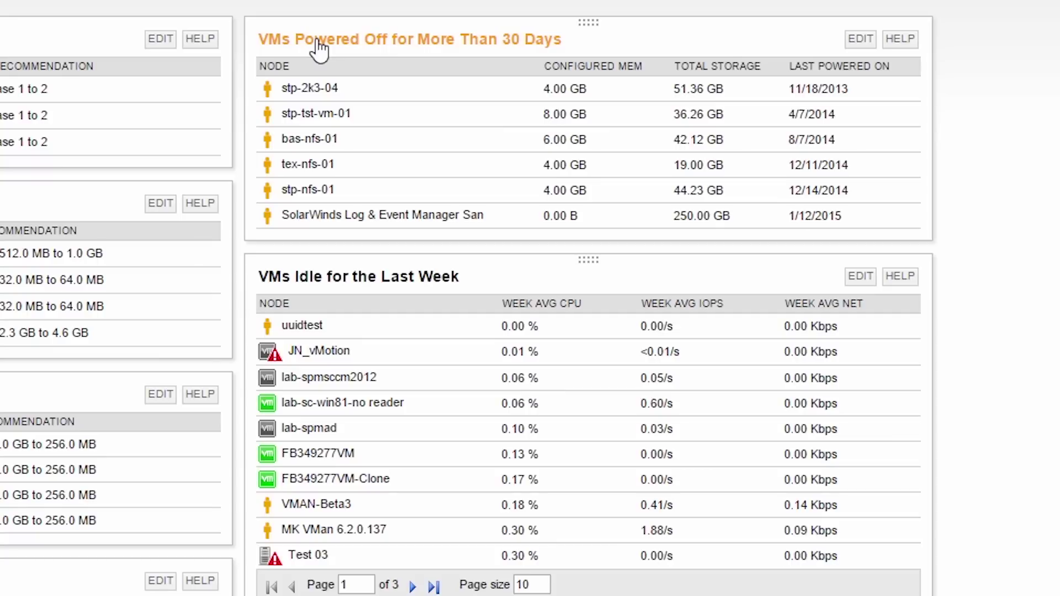
pyautogui.scroll(-3, 355, 189)
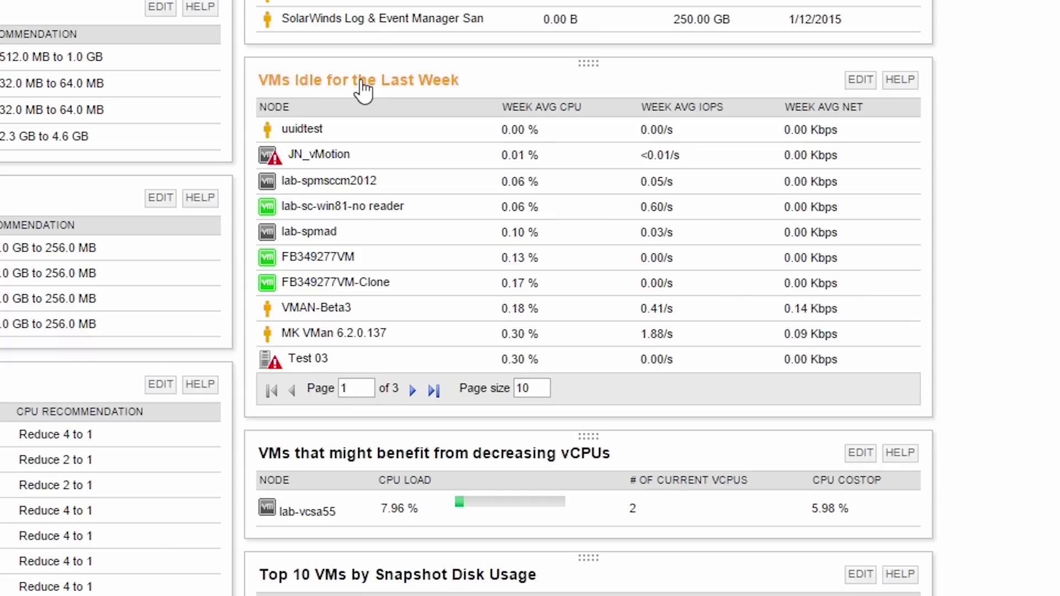
pyautogui.scroll(-3, 356, 87)
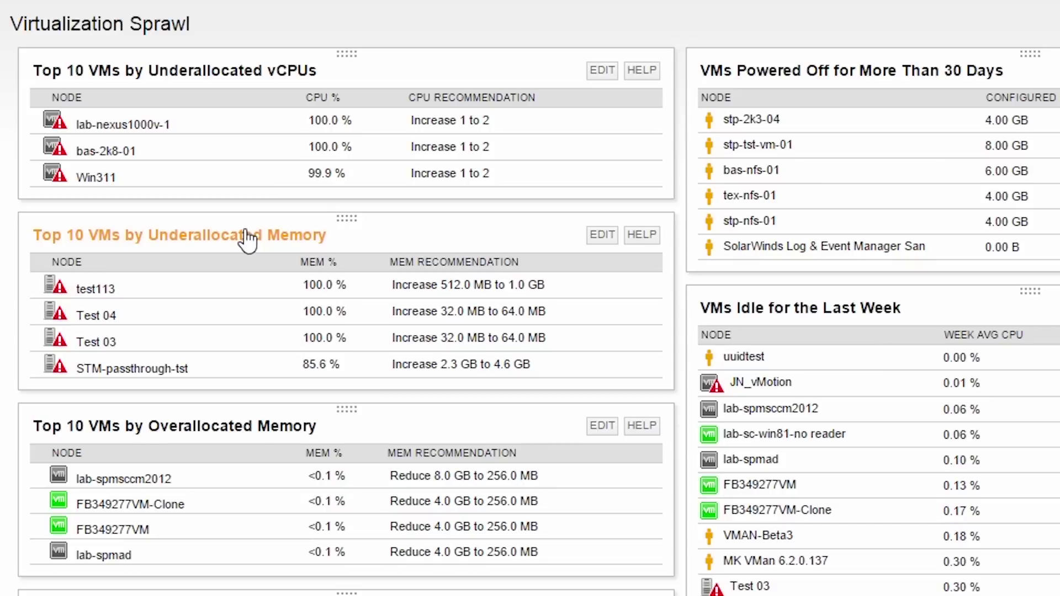
pyautogui.scroll(-3, 249, 238)
pyautogui.scroll(-2, 240, 226)
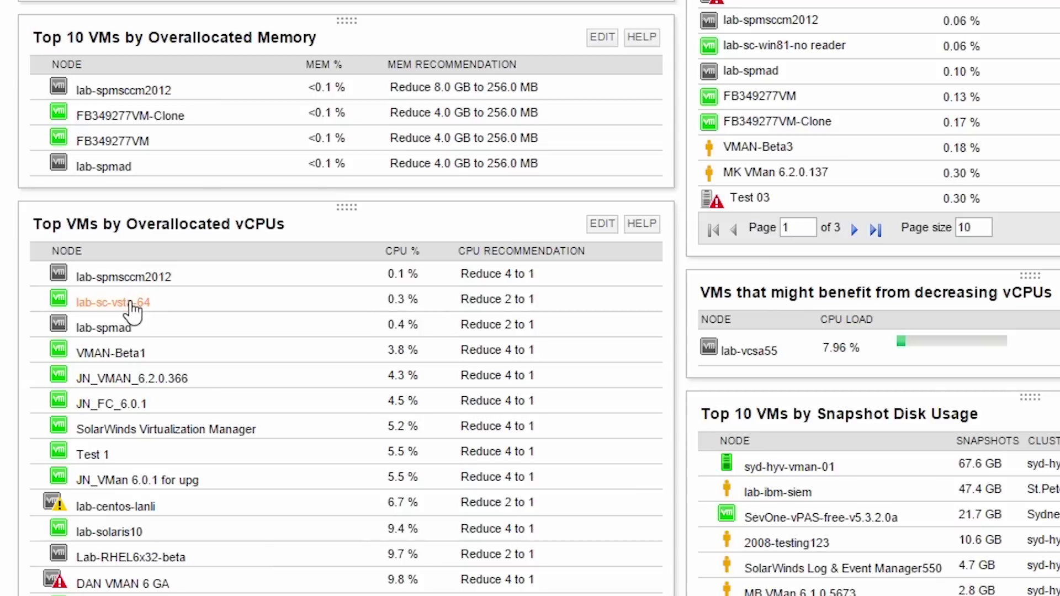
pyautogui.scroll(-1, 98, 495)
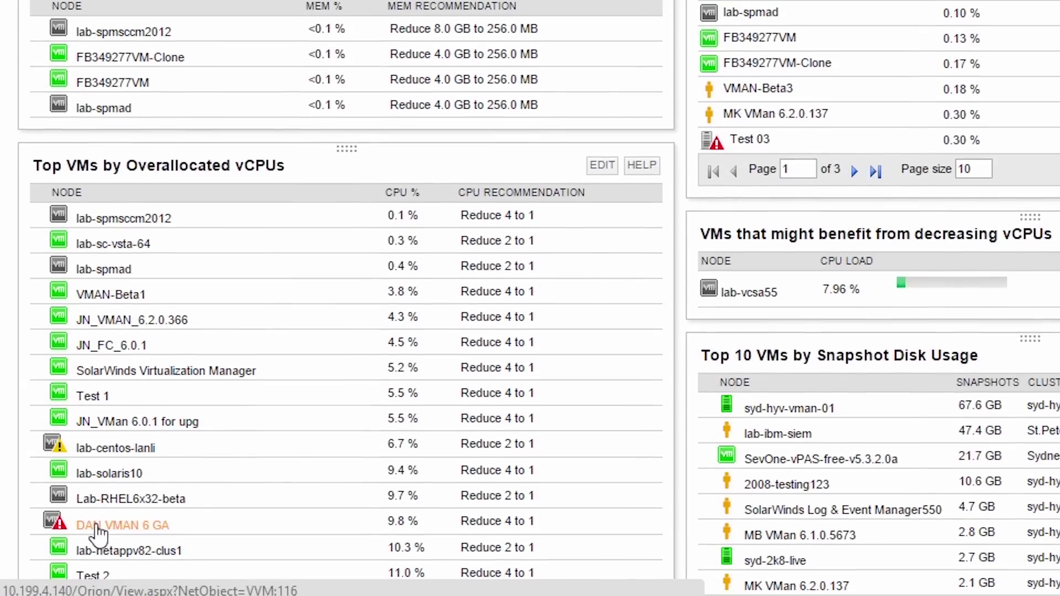
# Step: Open the Virtual Machine Details page for DAN VMAN 6 GA from the Overallocated vCPUs list
pyautogui.click(98, 528)
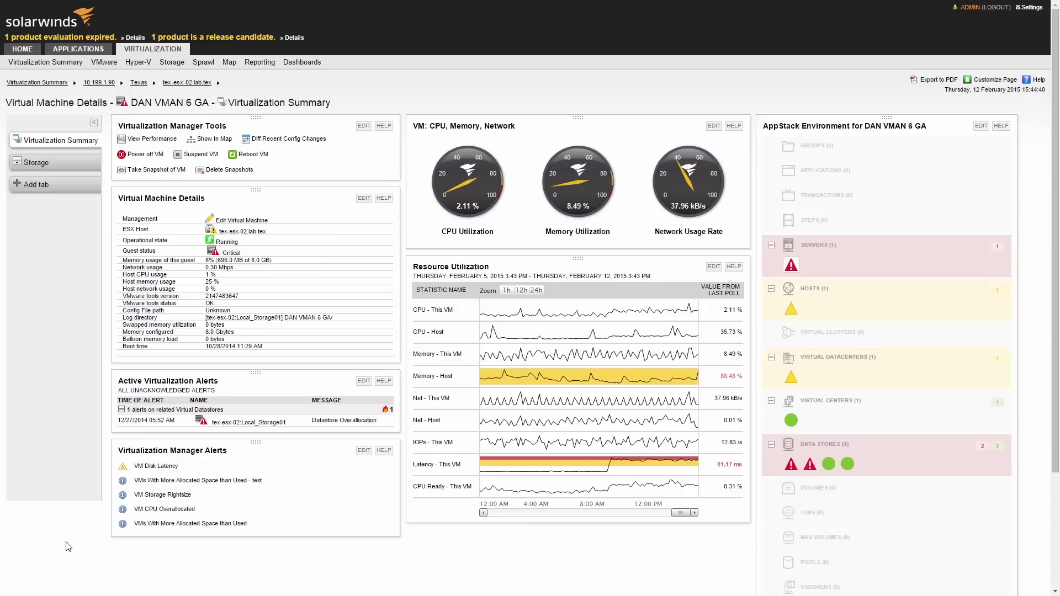